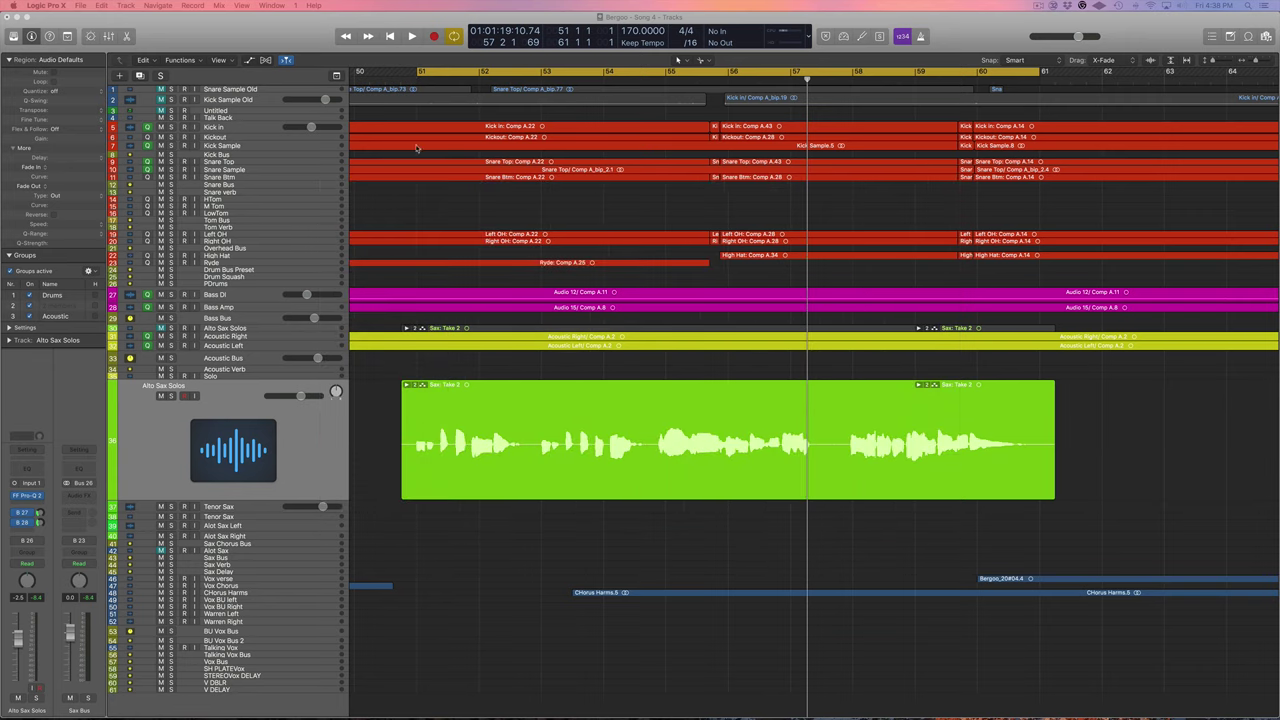
# - Audition the sax solo by playing from bar 51
pyautogui.click(429, 78)
pyautogui.press('space')
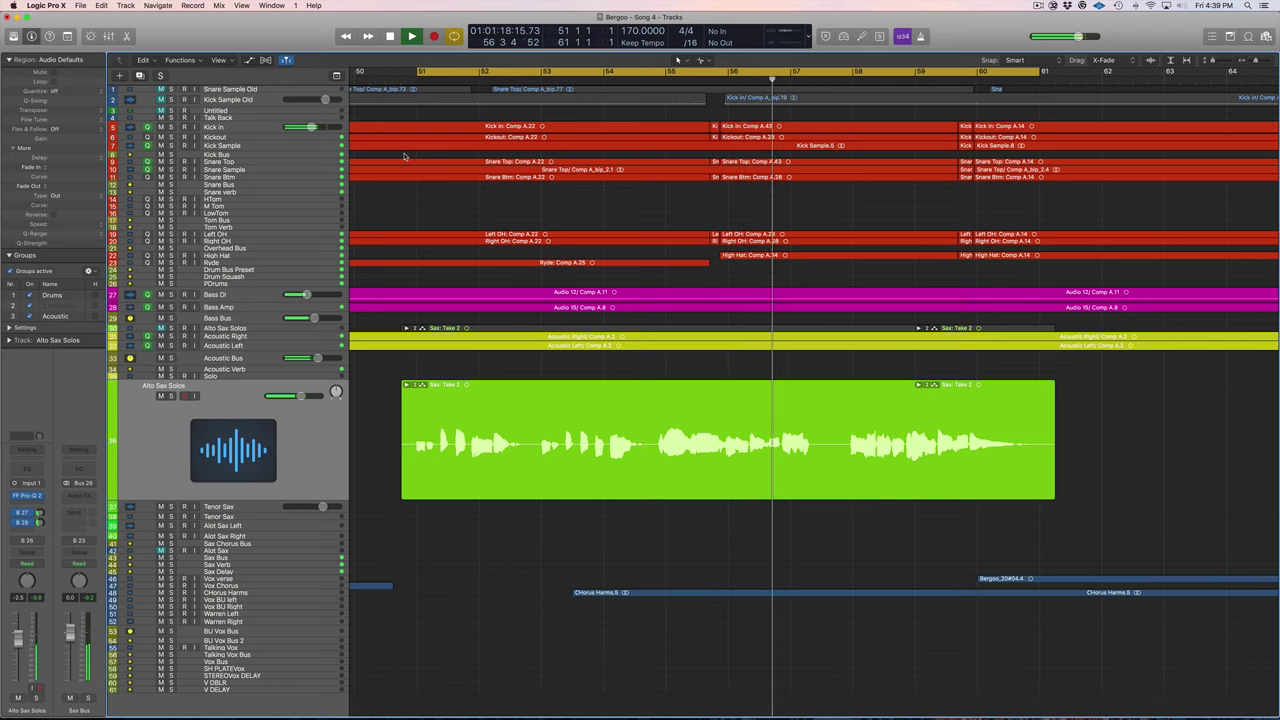
pyautogui.press('space')
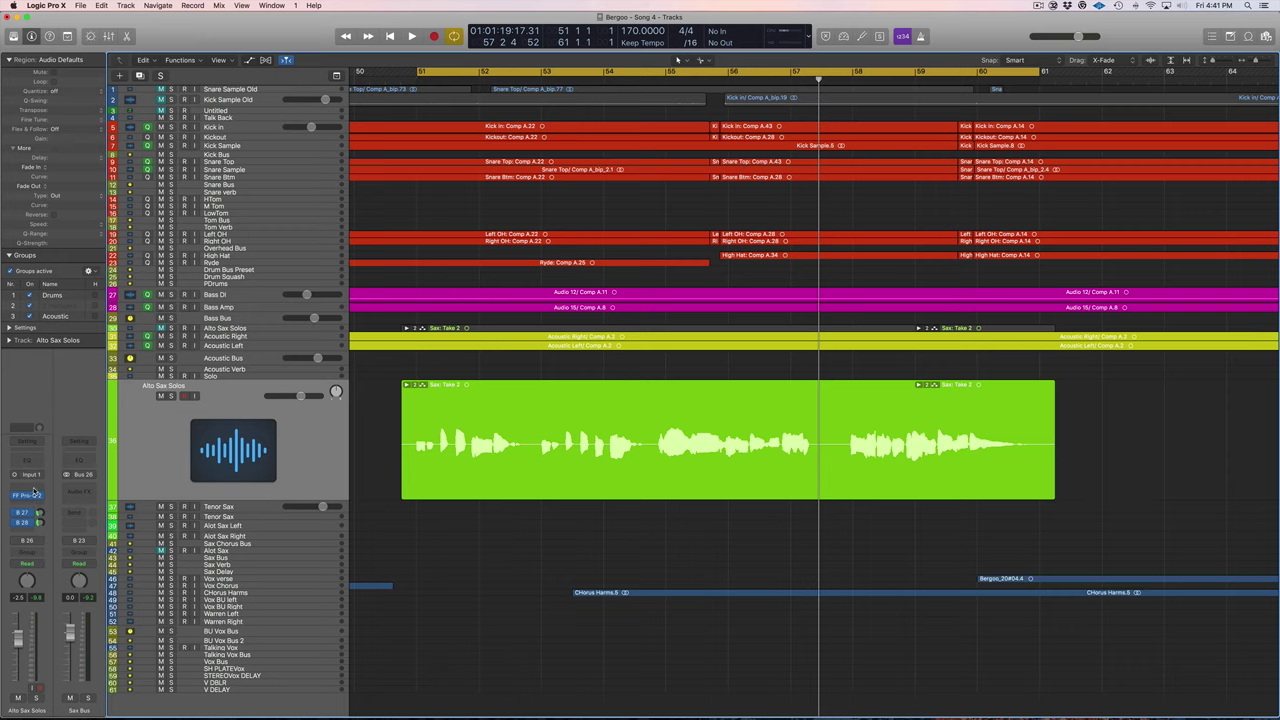
# - Insert a mono Slate Digital Virtual Mix Rack in the empty slot above FF Pro-Q 2
pyautogui.click(36, 495)
pyautogui.moveTo(63, 590)
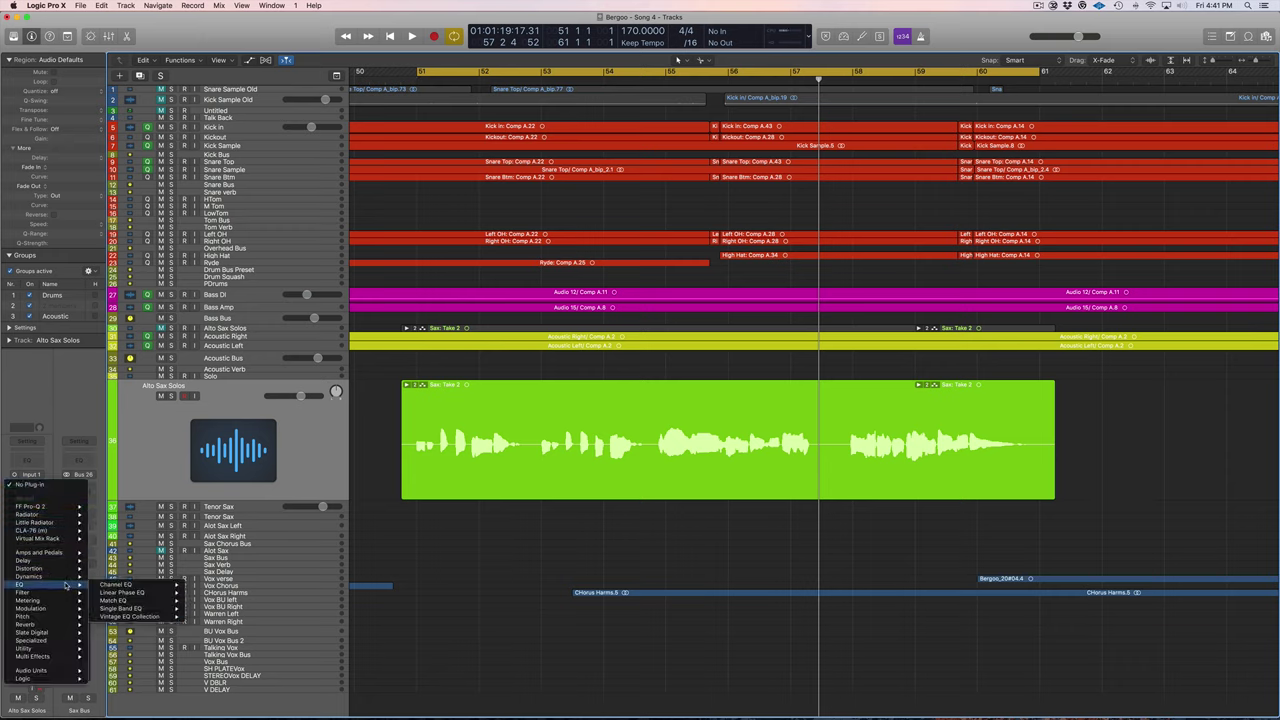
pyautogui.moveTo(62, 636)
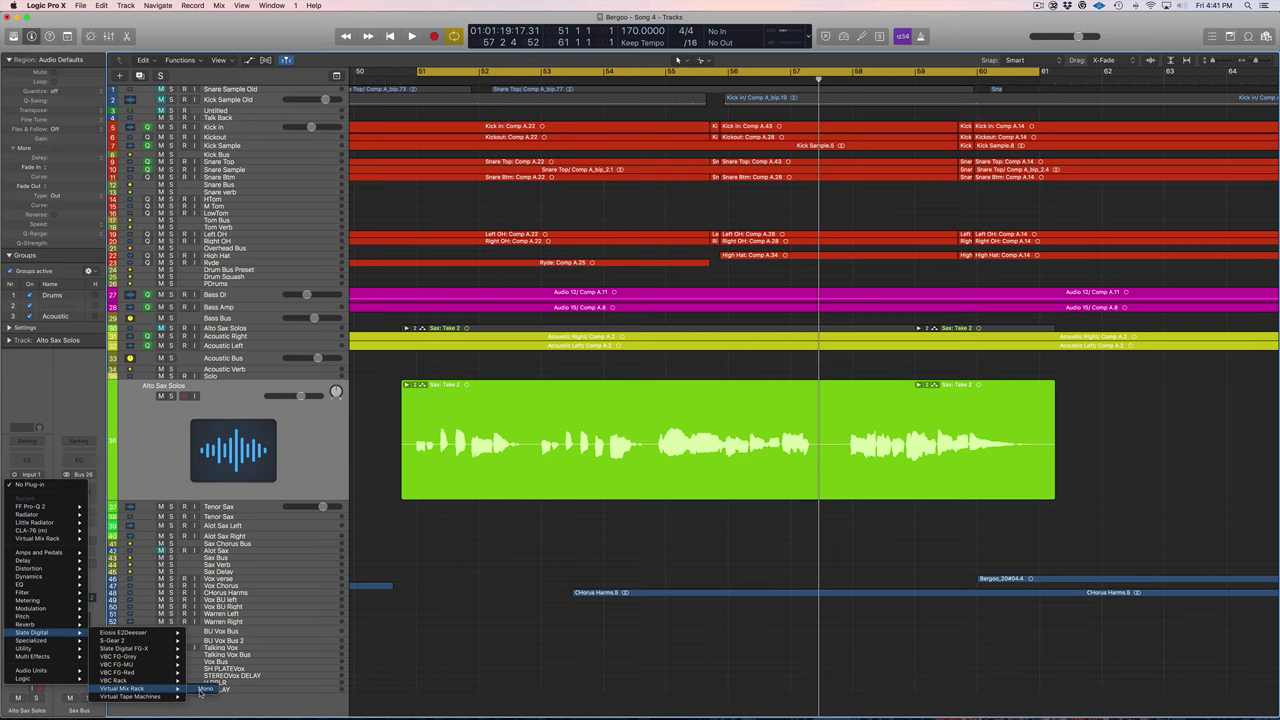
pyautogui.click(203, 690)
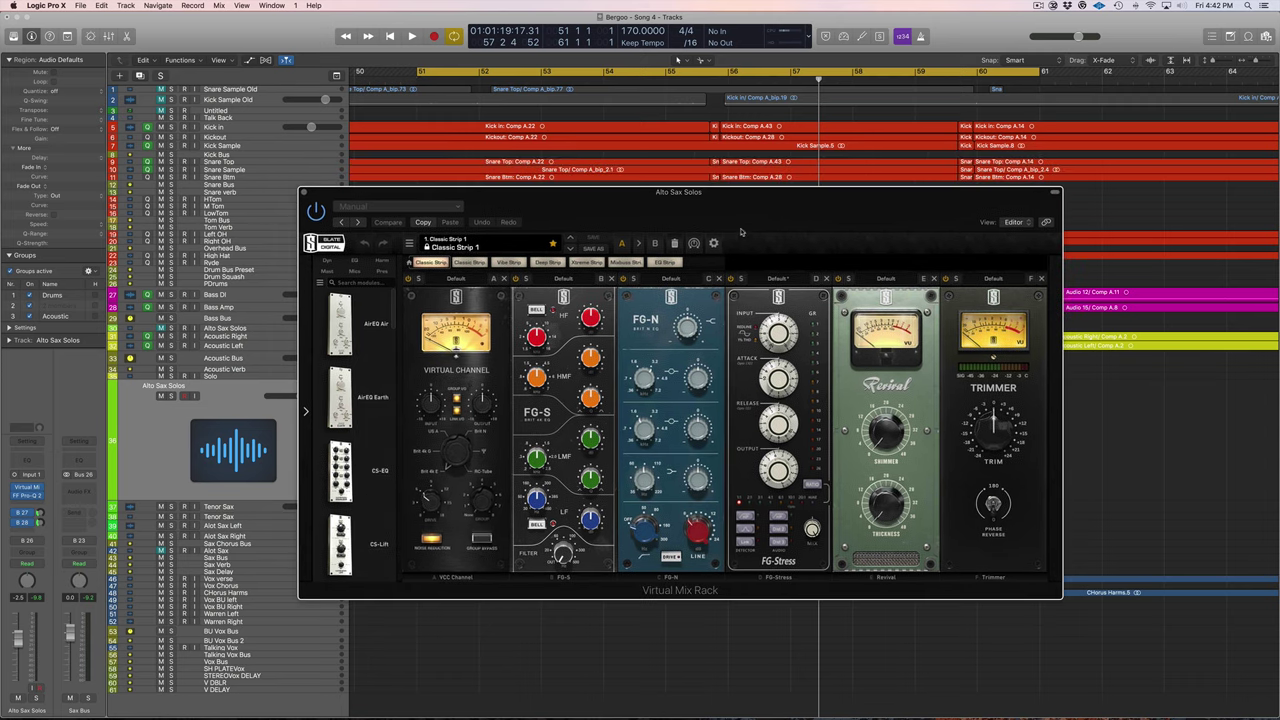
# - Clear the rack's default modules and load FG-Stress into slot A
pyautogui.click(678, 243)
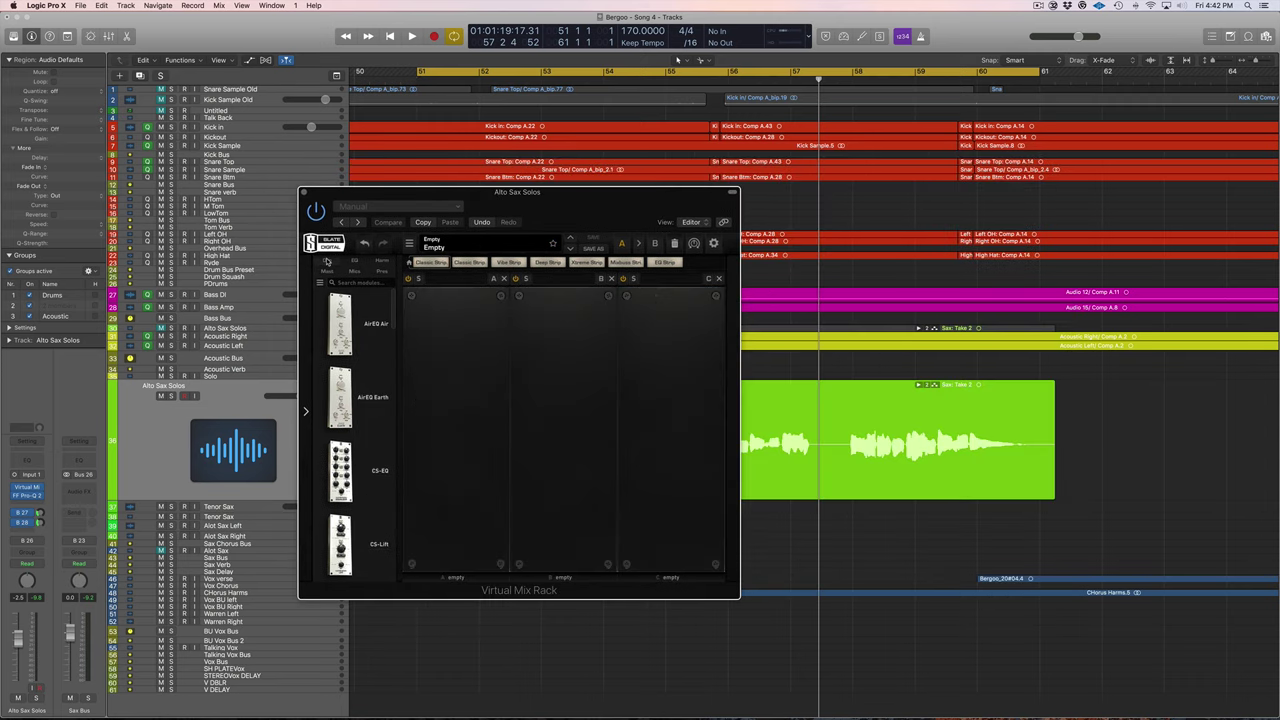
pyautogui.click(326, 262)
pyautogui.scroll(-10, 357, 486)
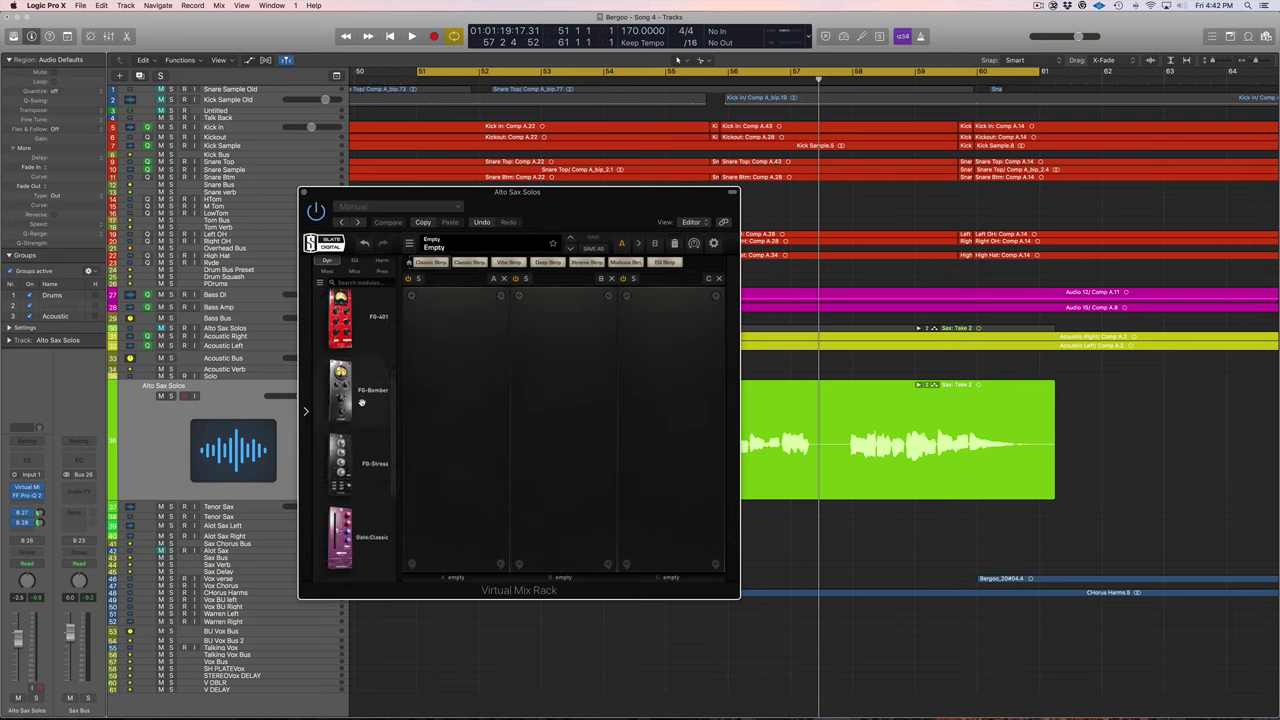
pyautogui.moveTo(357, 486); pyautogui.dragTo(455, 452)
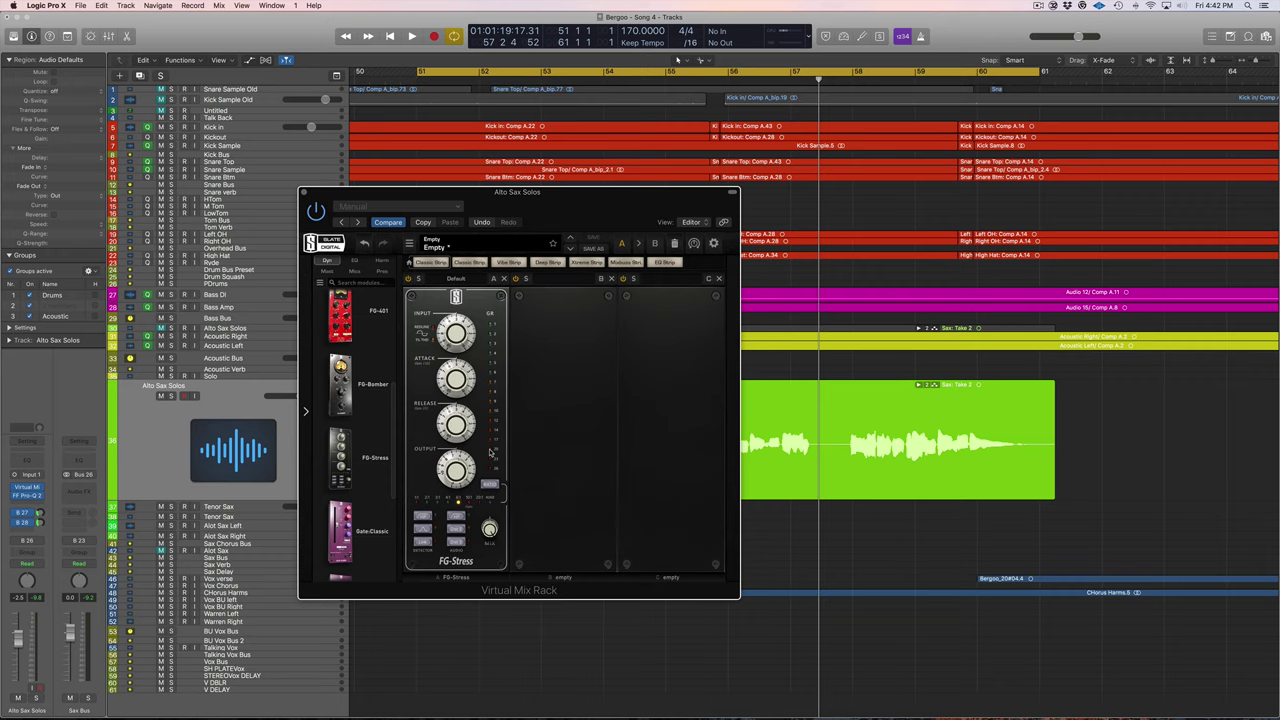
# - Set FG-Stress to attack 4.00, release 3.00 and a 6:1 ratio
pyautogui.moveTo(572, 207); pyautogui.dragTo(772, 260)
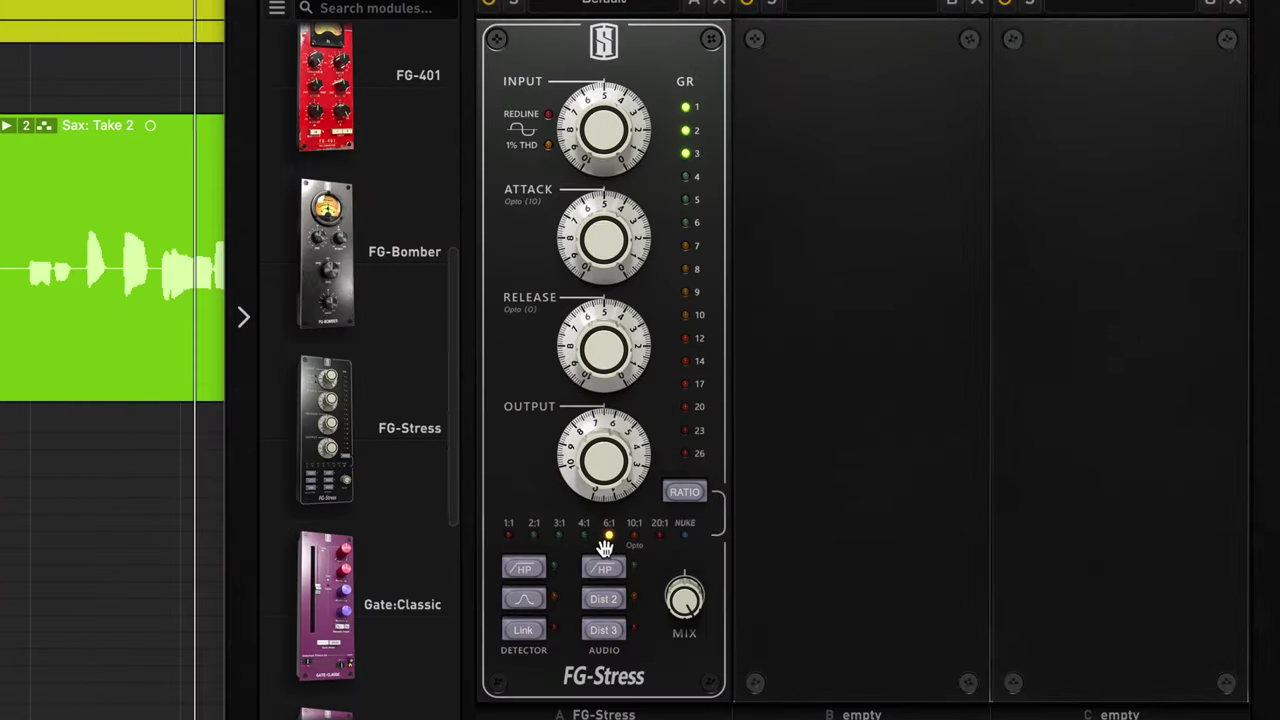
pyautogui.click(584, 536)
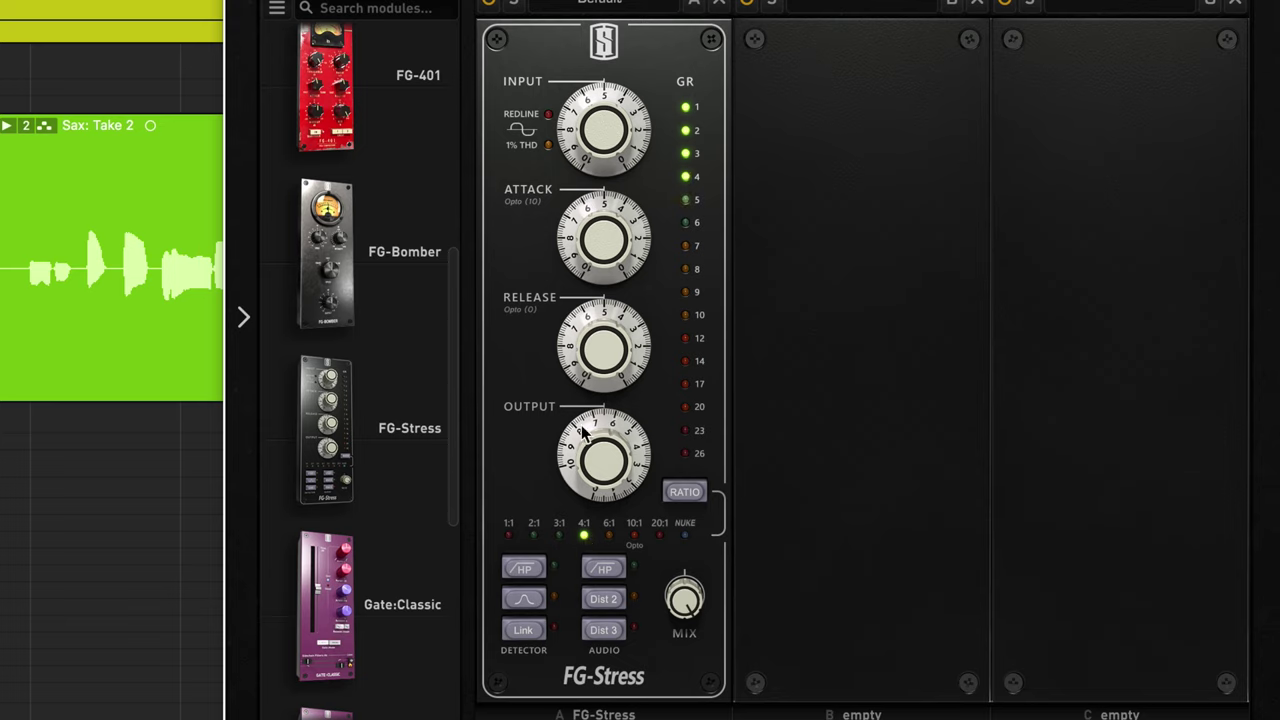
pyautogui.moveTo(580, 262); pyautogui.dragTo(587, 282)
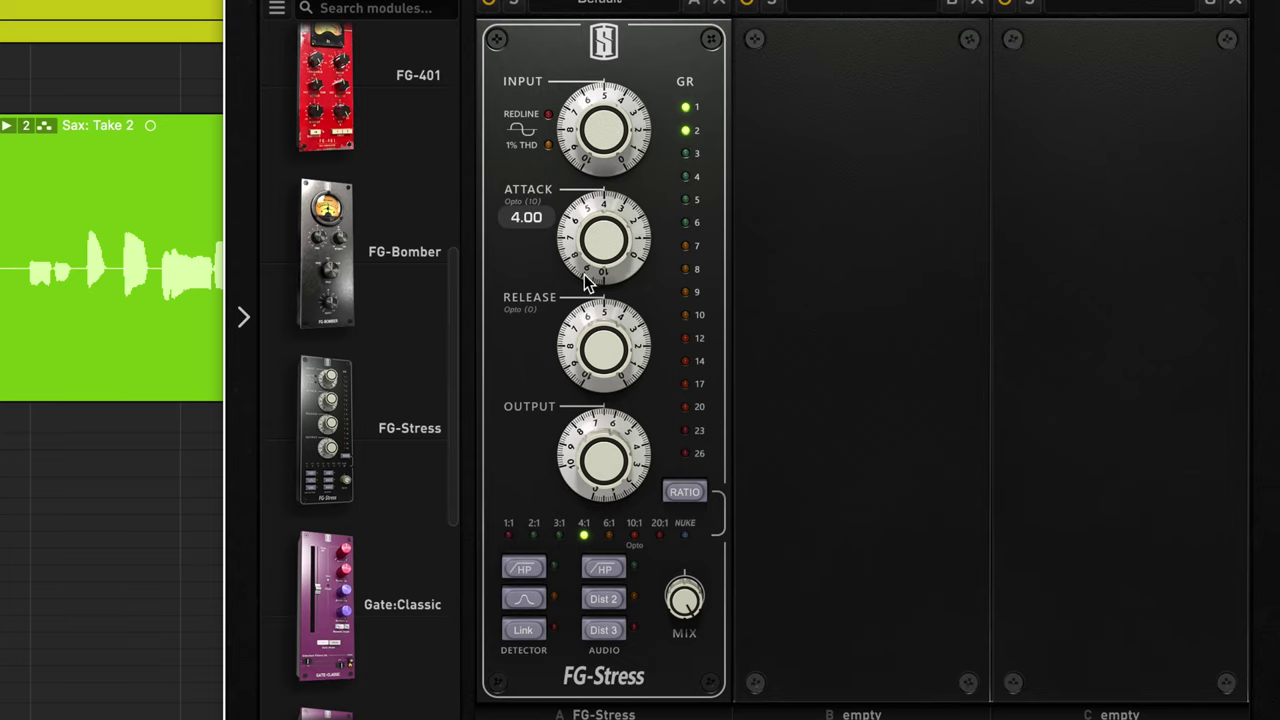
pyautogui.moveTo(590, 383)
pyautogui.moveTo(590, 383); pyautogui.dragTo(588, 396)
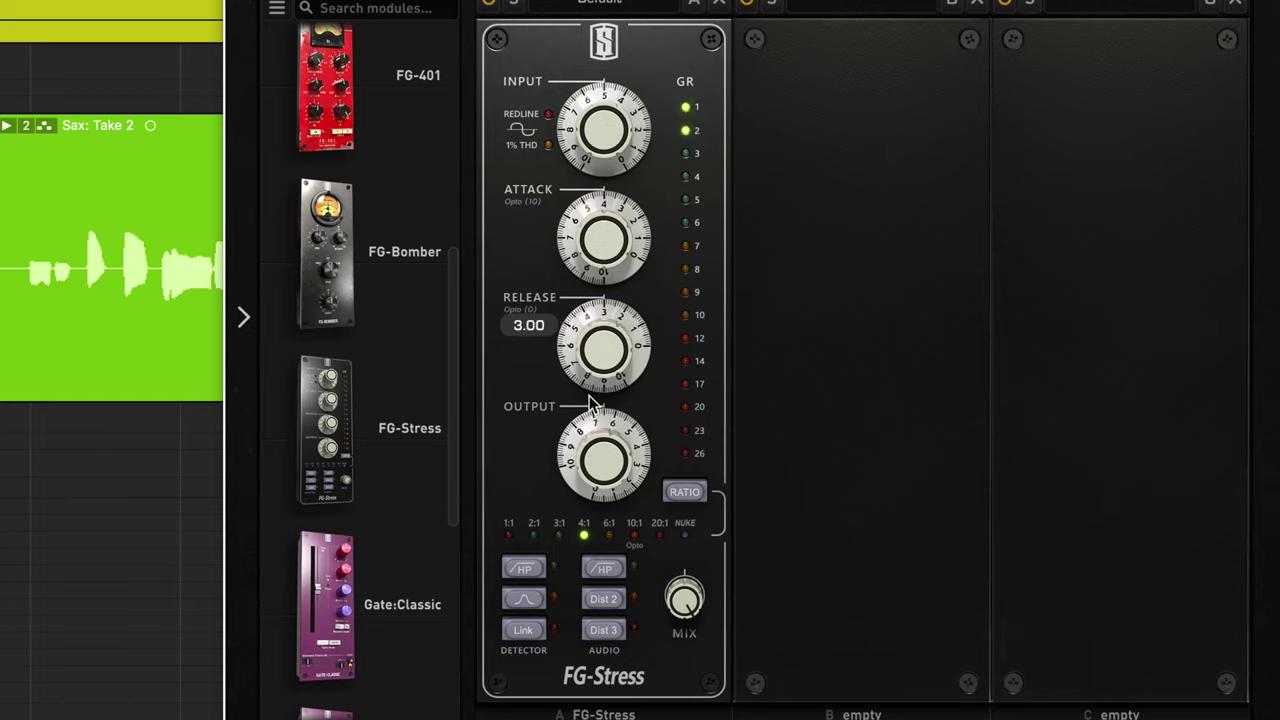
pyautogui.click(609, 536)
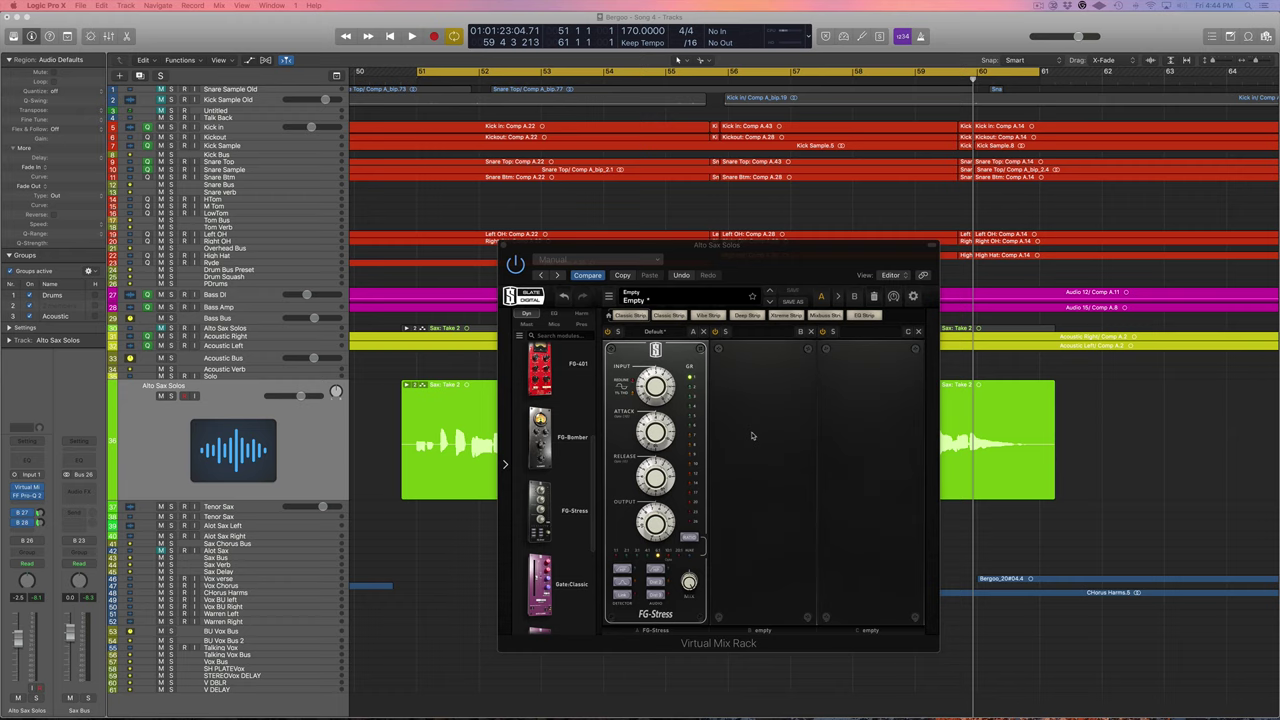
# - Play the compressed sax from bar 51, then close the Virtual Mix Rack window
pyautogui.moveTo(430, 84); pyautogui.dragTo(417, 84)
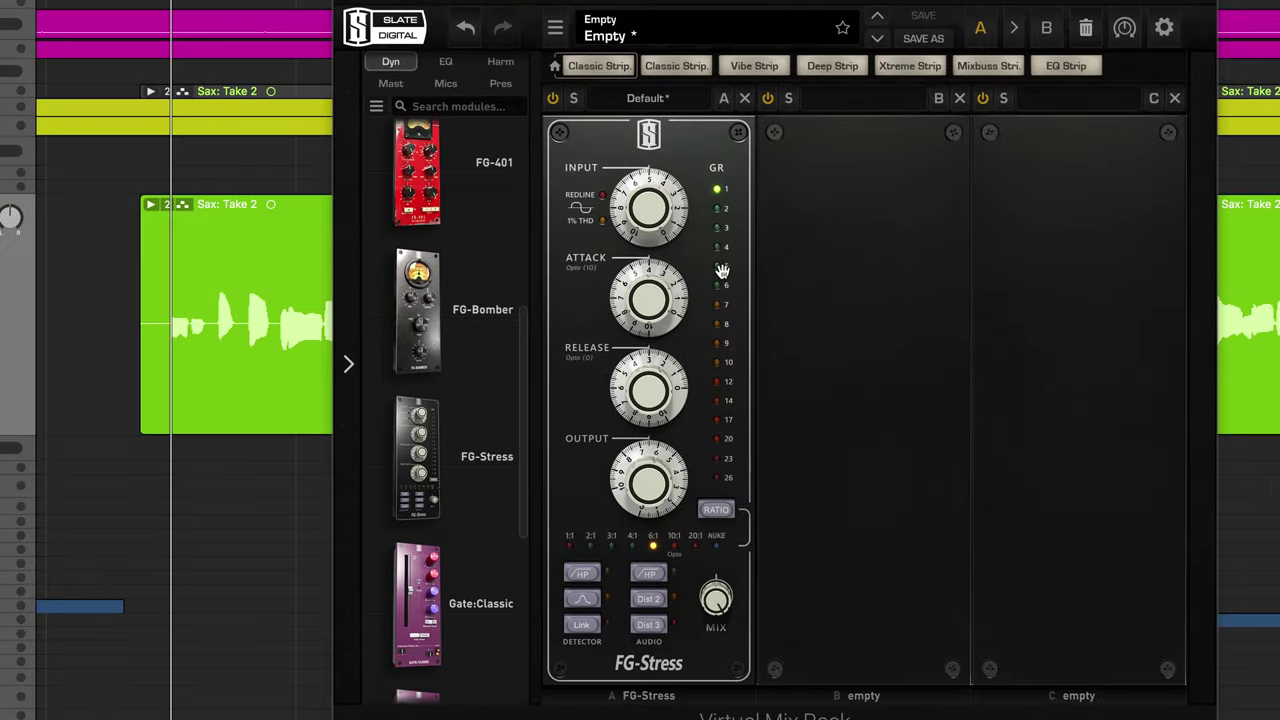
pyautogui.press('space')
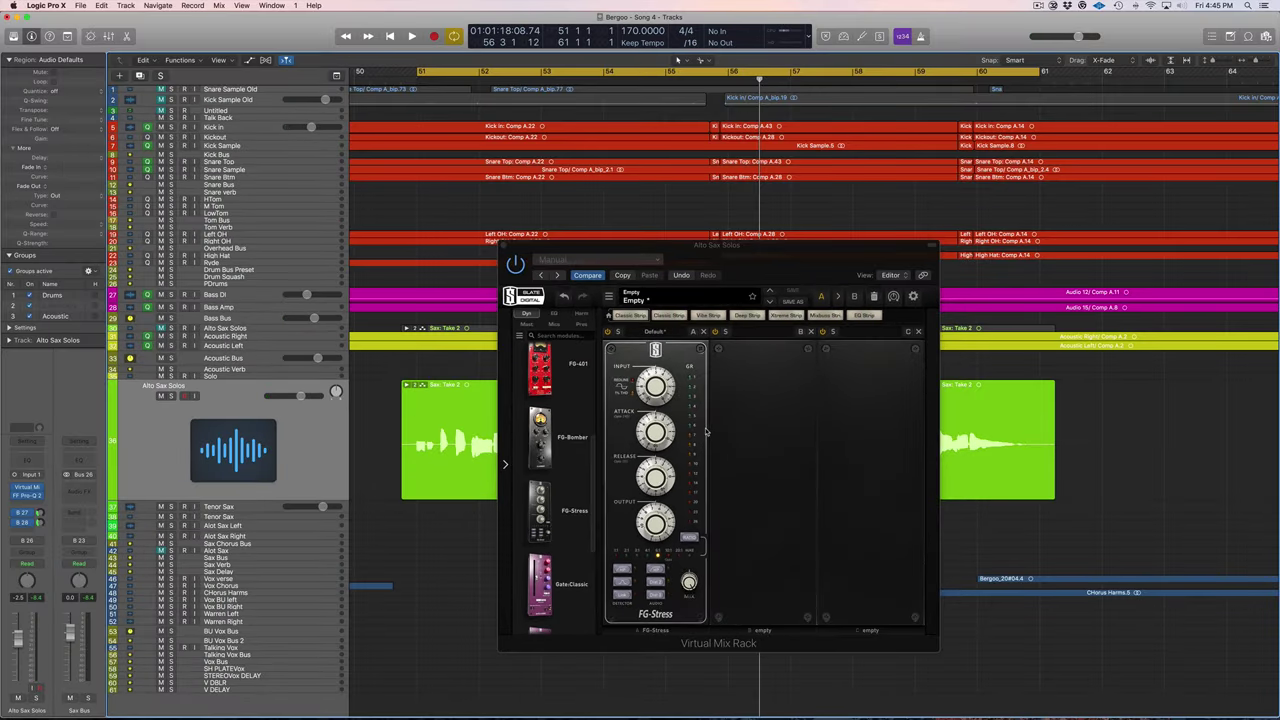
pyautogui.press('super+w')
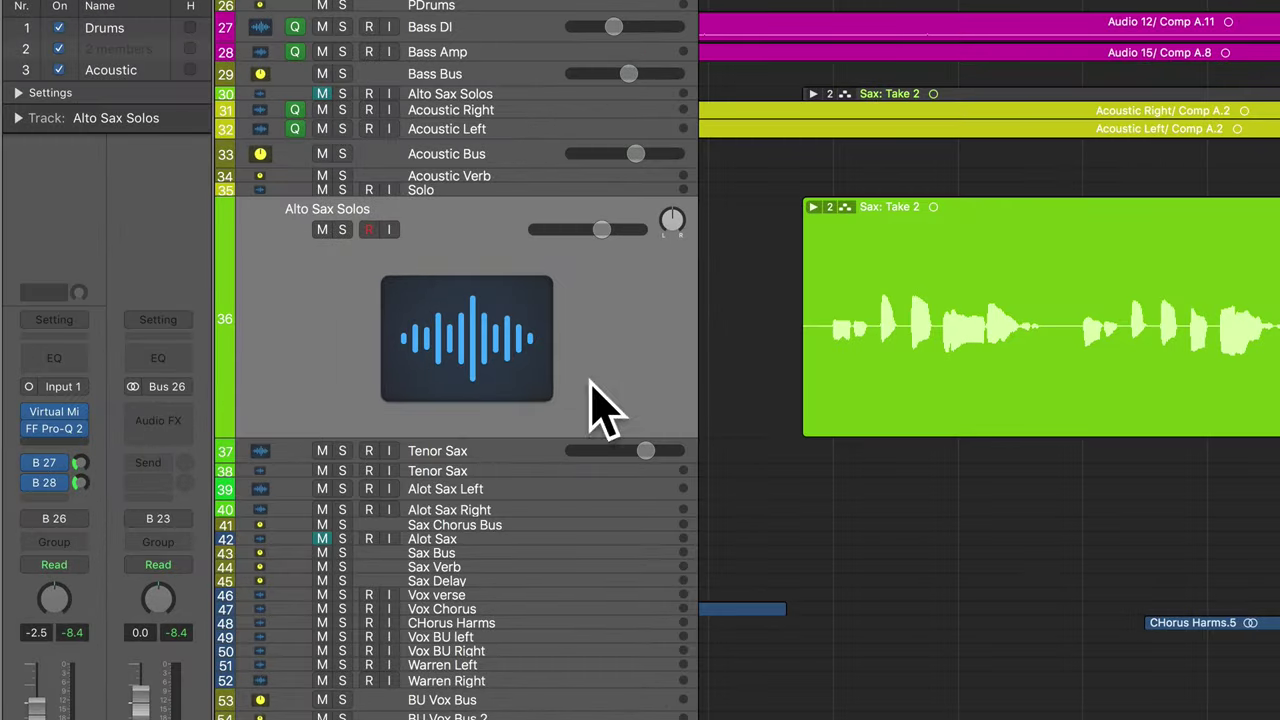
# - Insert a mono CLA-76 (m) in the slot below FF Pro-Q 2
pyautogui.click(55, 435)
pyautogui.moveTo(67, 507)
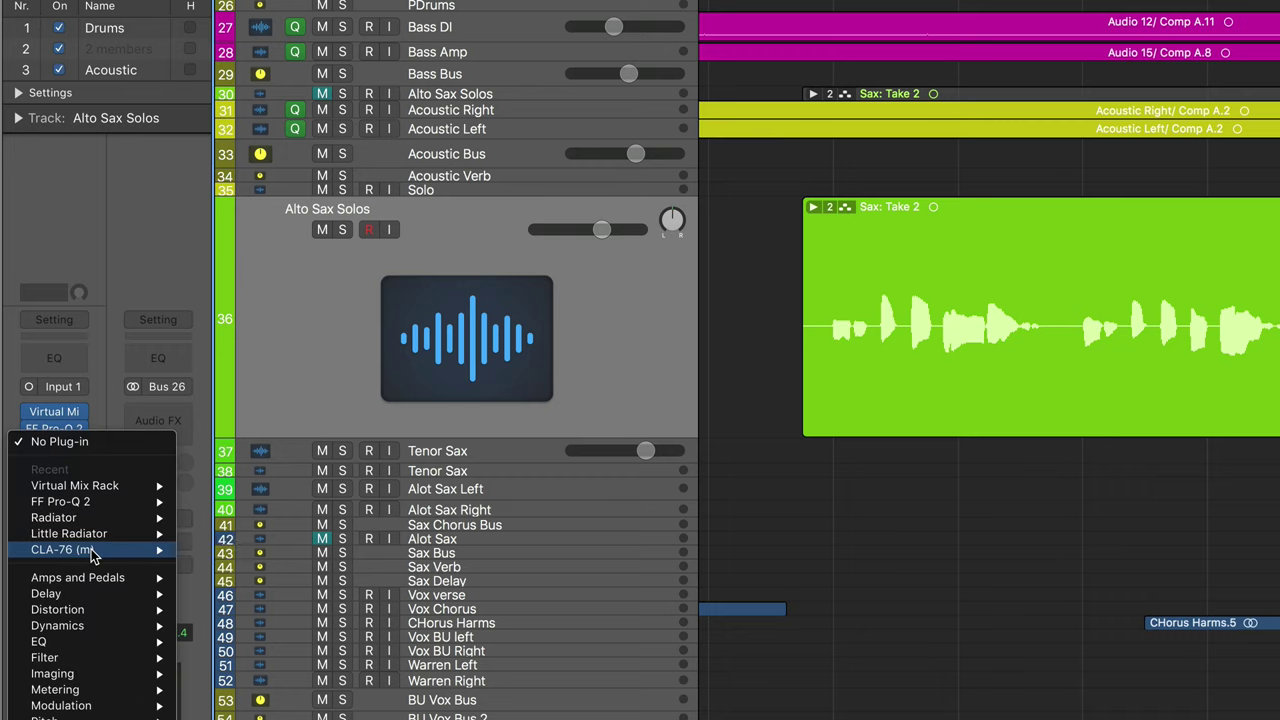
pyautogui.moveTo(110, 551)
pyautogui.click(208, 549)
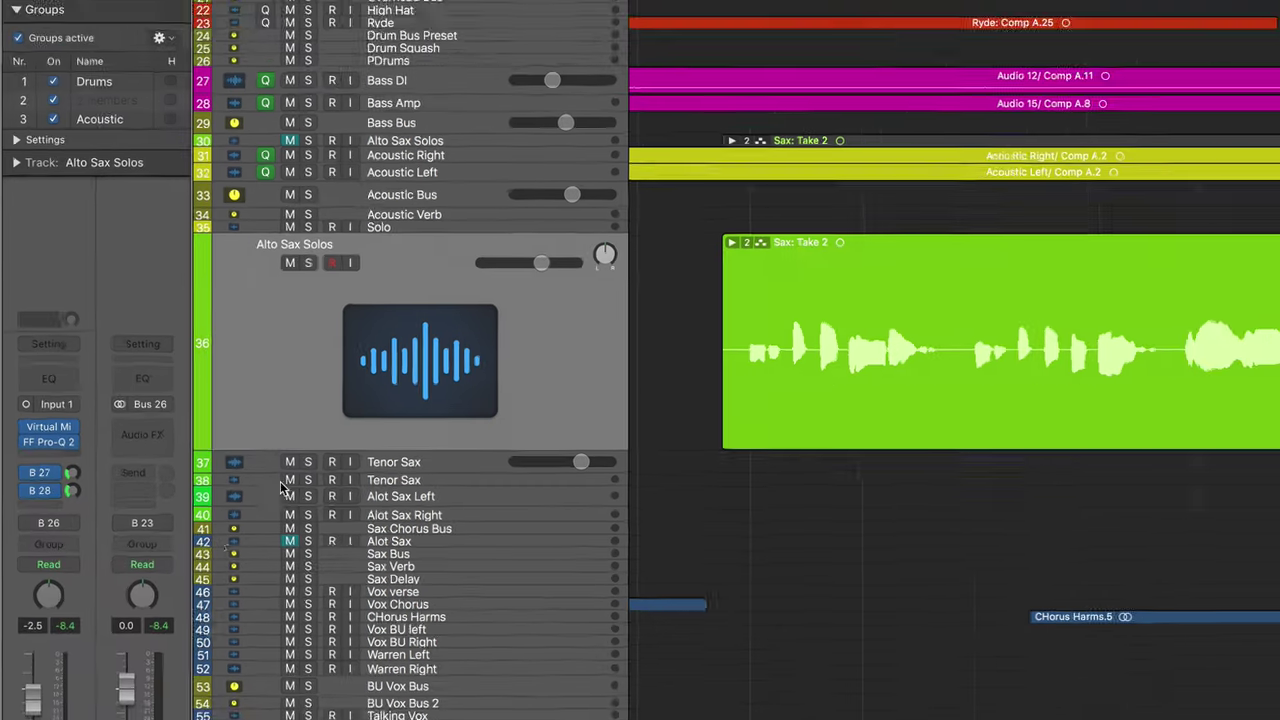
pyautogui.moveTo(272, 84); pyautogui.dragTo(769, 328)
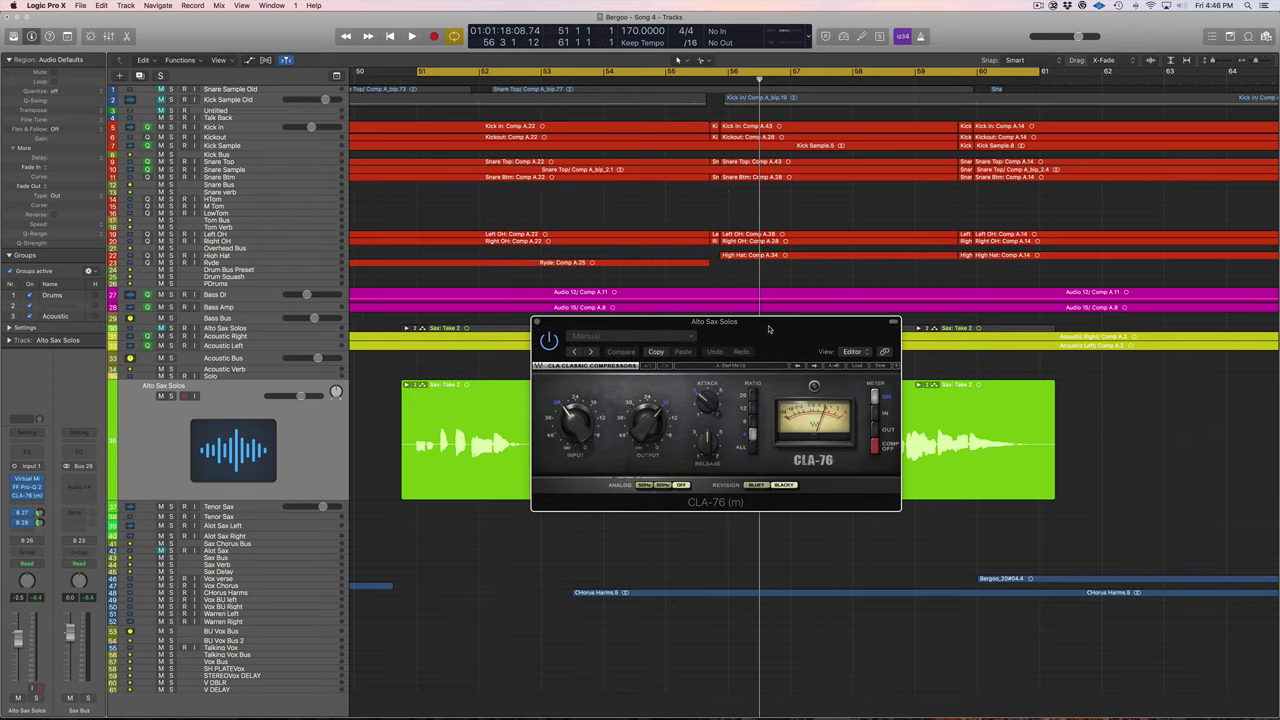
pyautogui.click(904, 542)
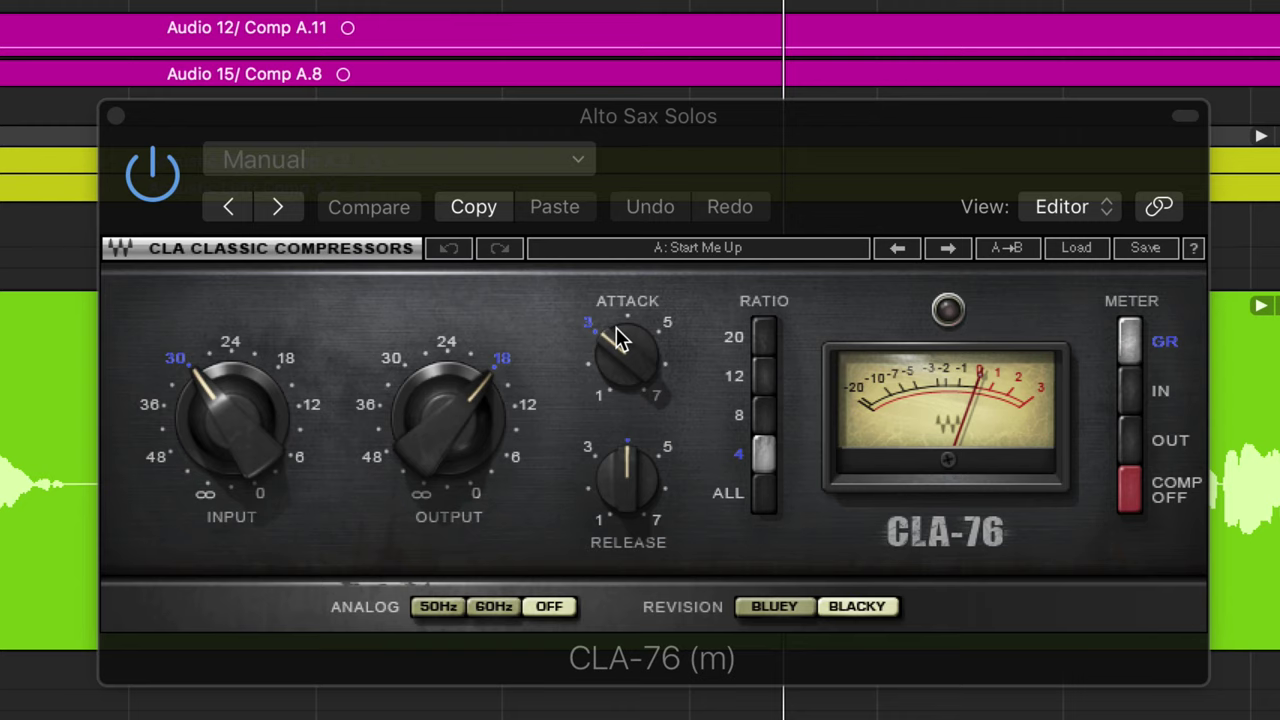
# - Set CLA-76 release to about 7 and lower the output, comparing against bypass
pyautogui.moveTo(627, 495); pyautogui.dragTo(594, 512)
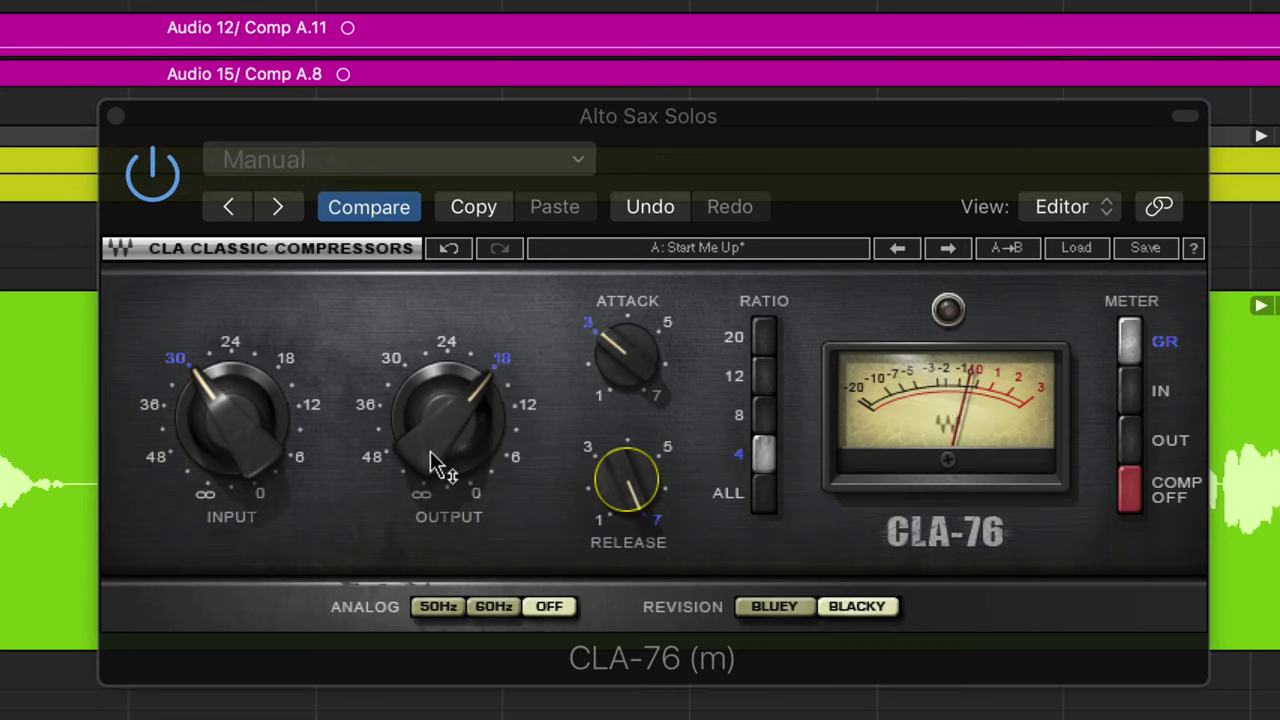
pyautogui.moveTo(445, 412); pyautogui.dragTo(445, 416)
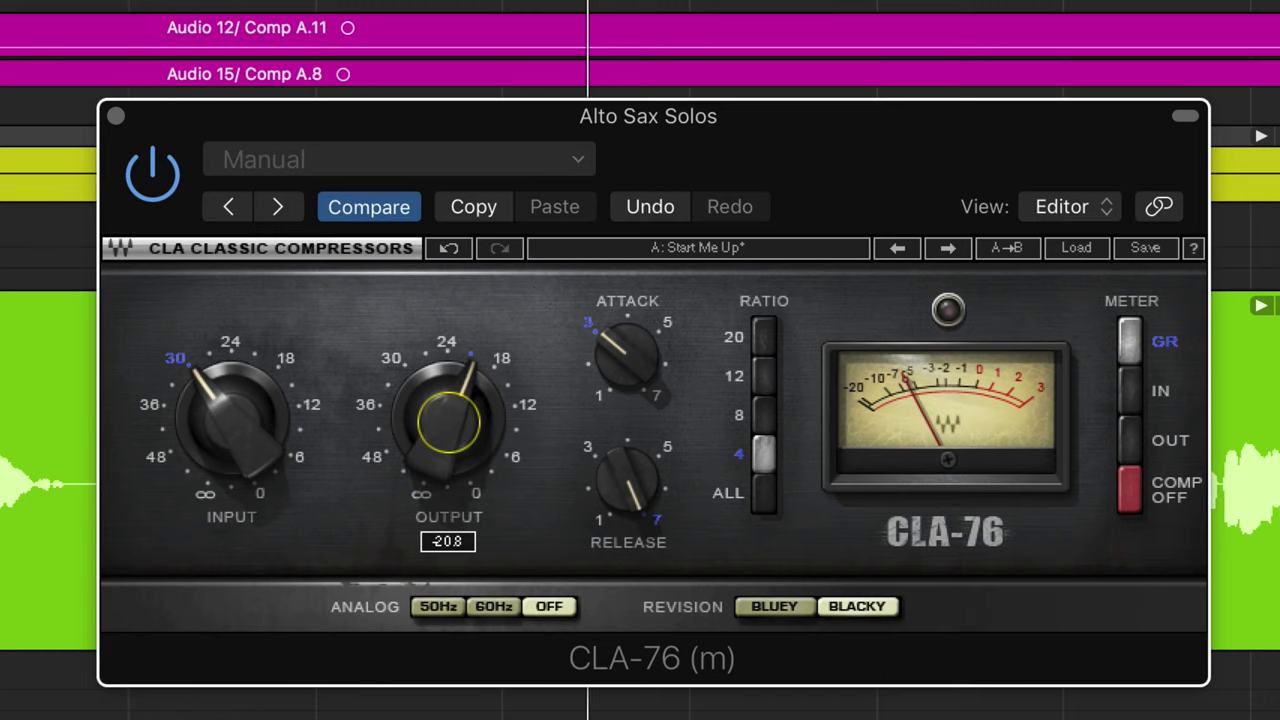
pyautogui.click(150, 178)
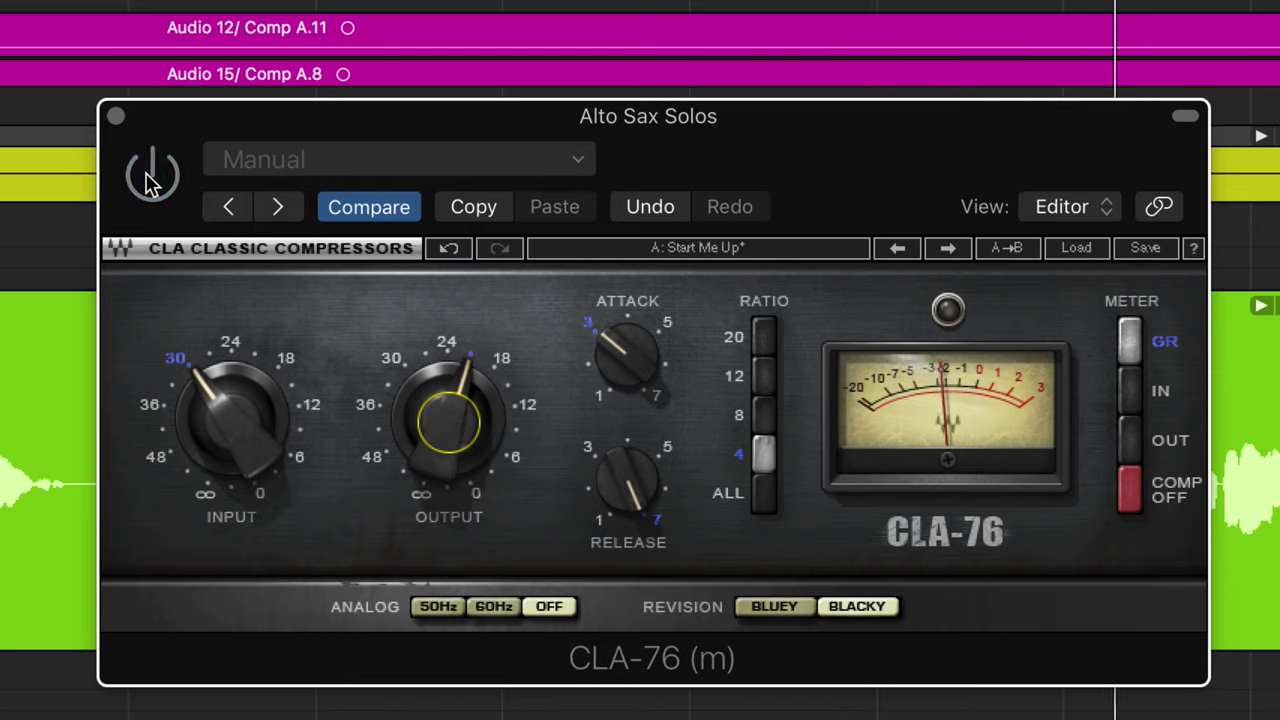
pyautogui.click(150, 178)
pyautogui.moveTo(443, 410); pyautogui.dragTo(447, 438)
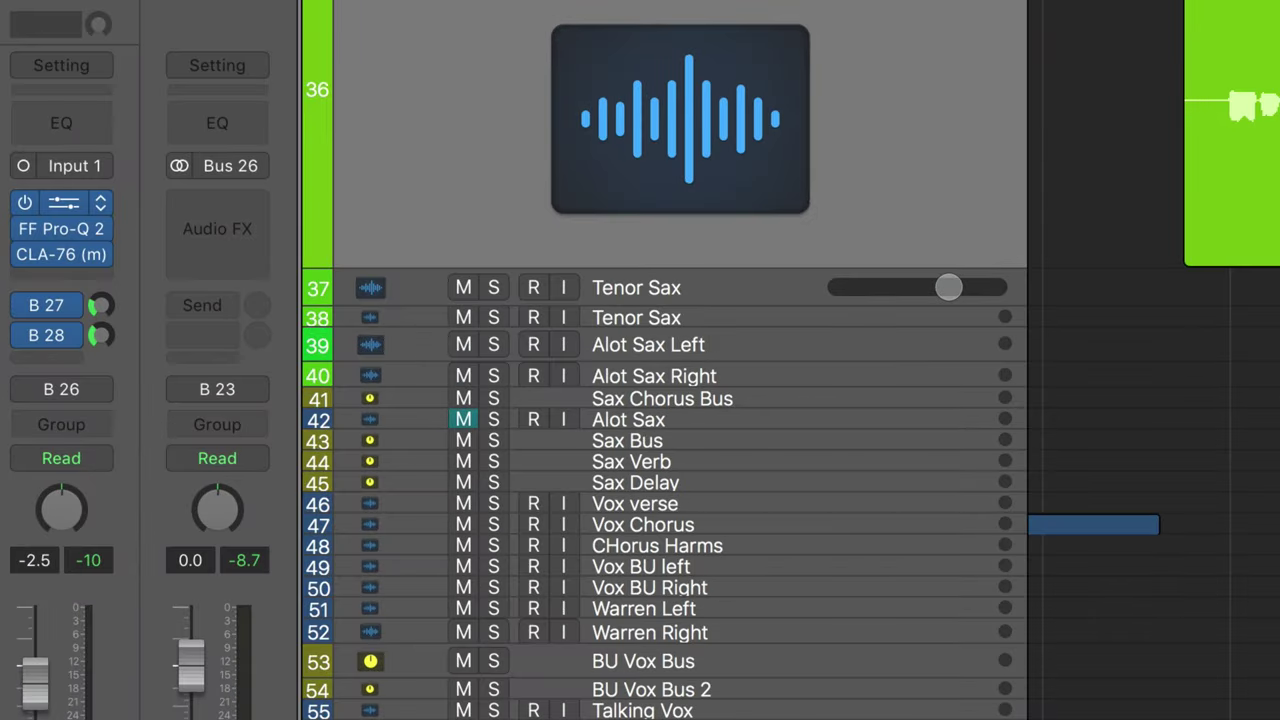
pyautogui.click(25, 202)
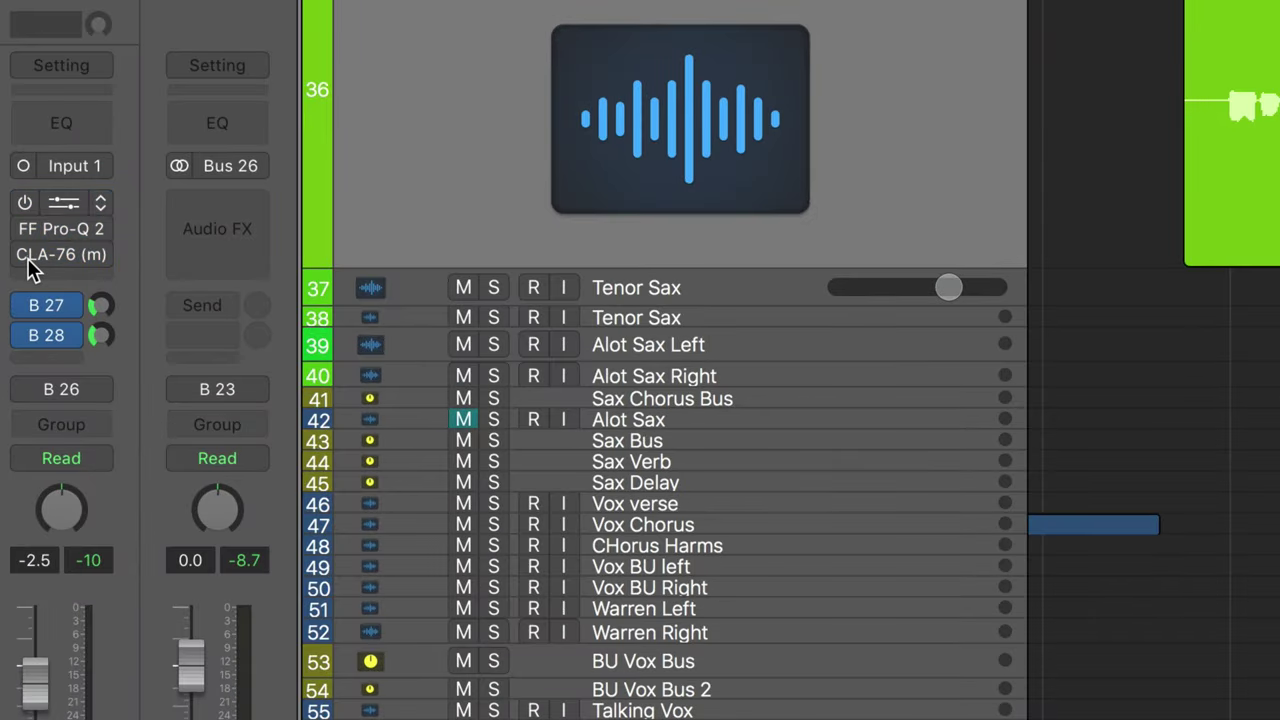
pyautogui.press('space')
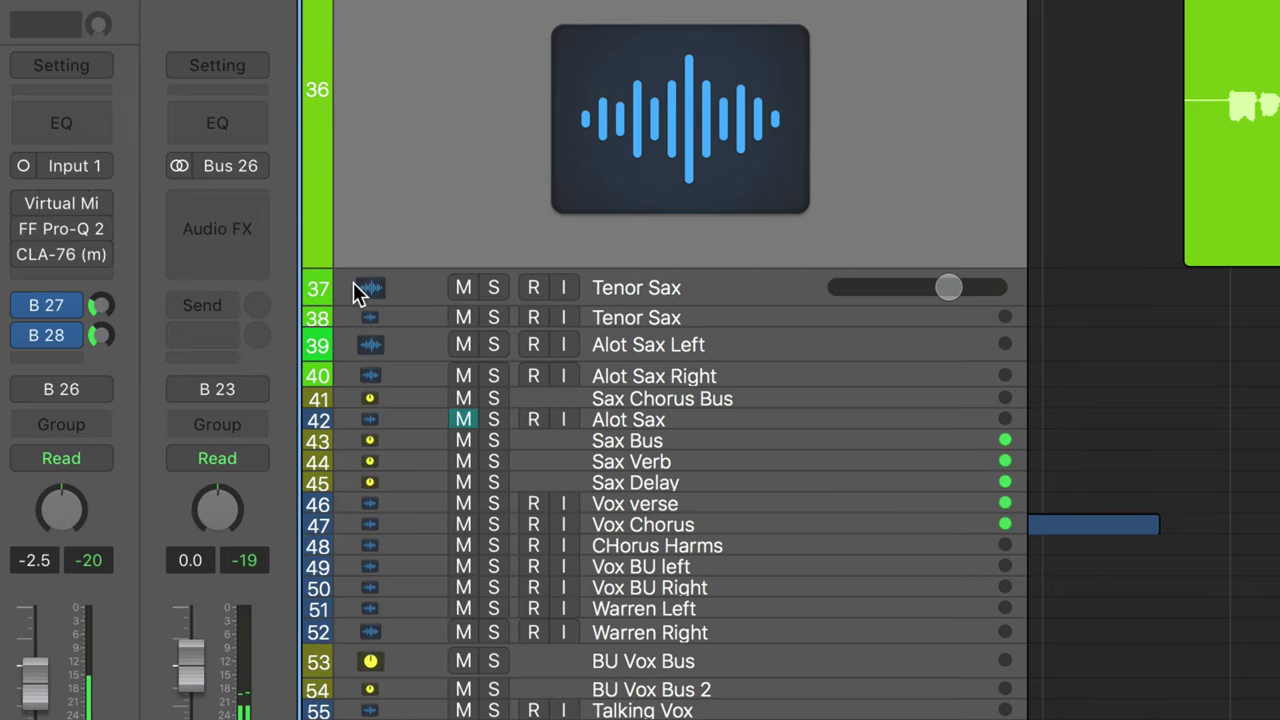
pyautogui.click(25, 202)
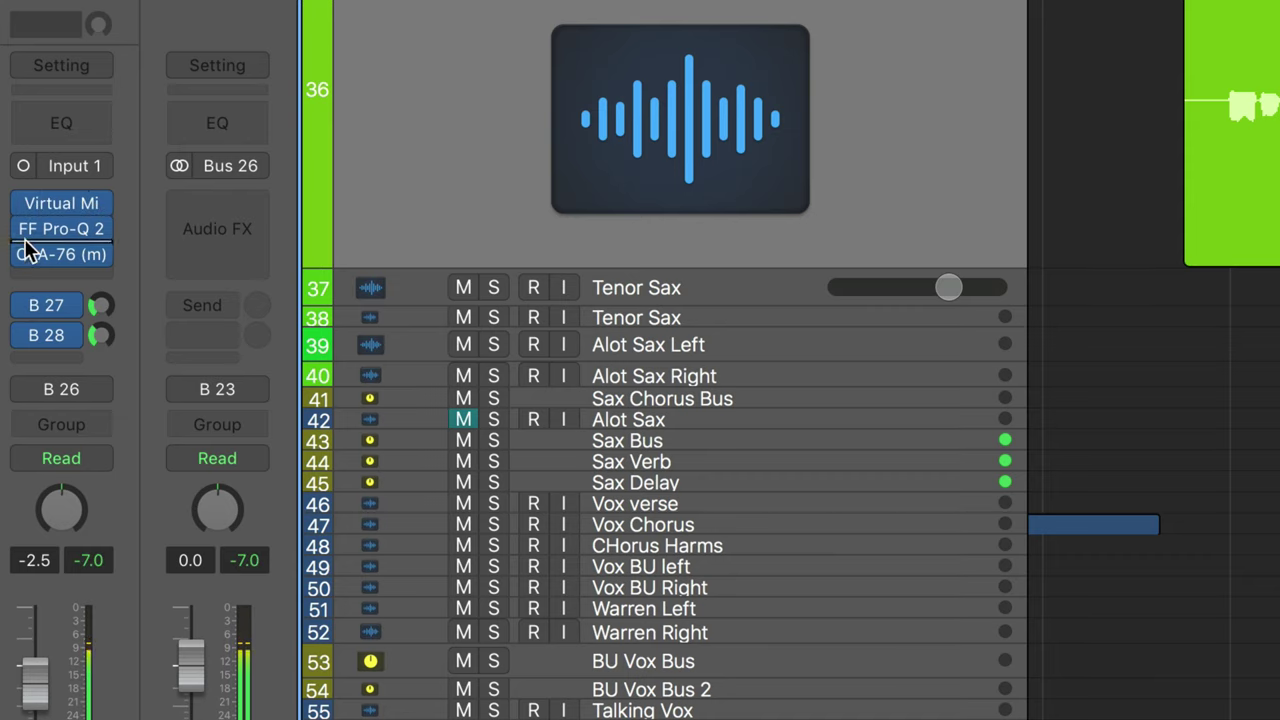
pyautogui.click(24, 204)
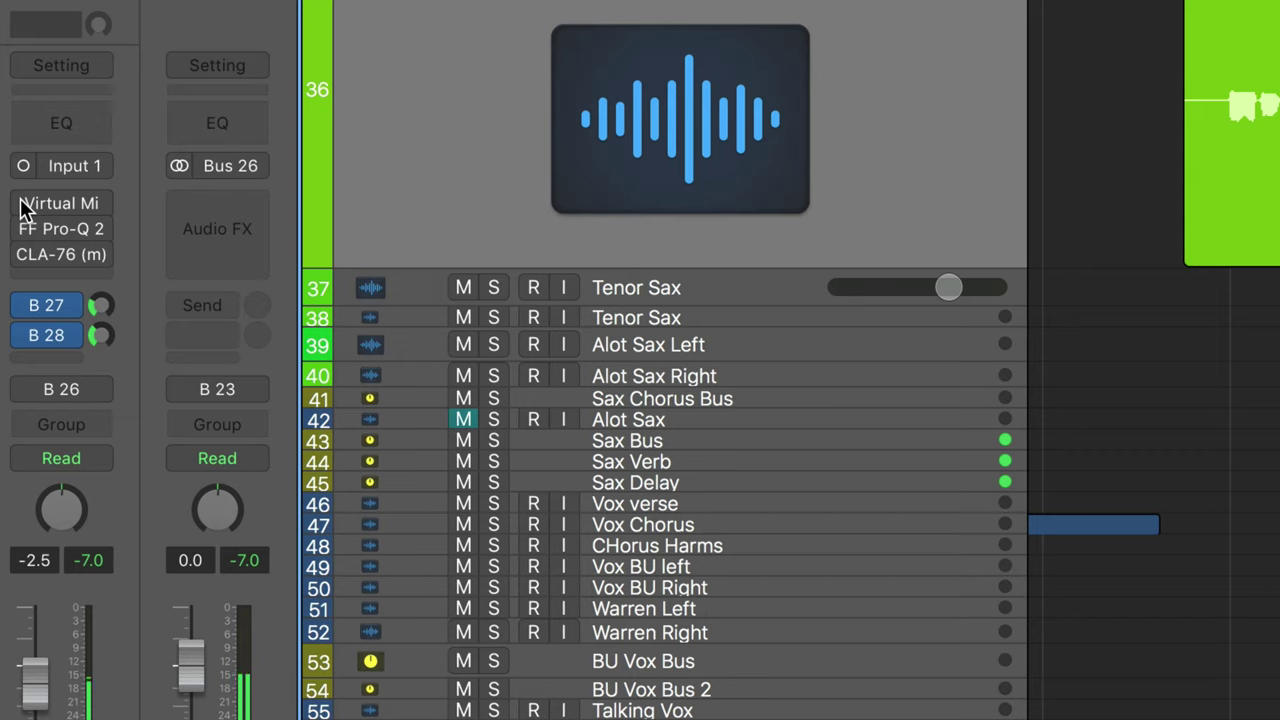
pyautogui.click(24, 205)
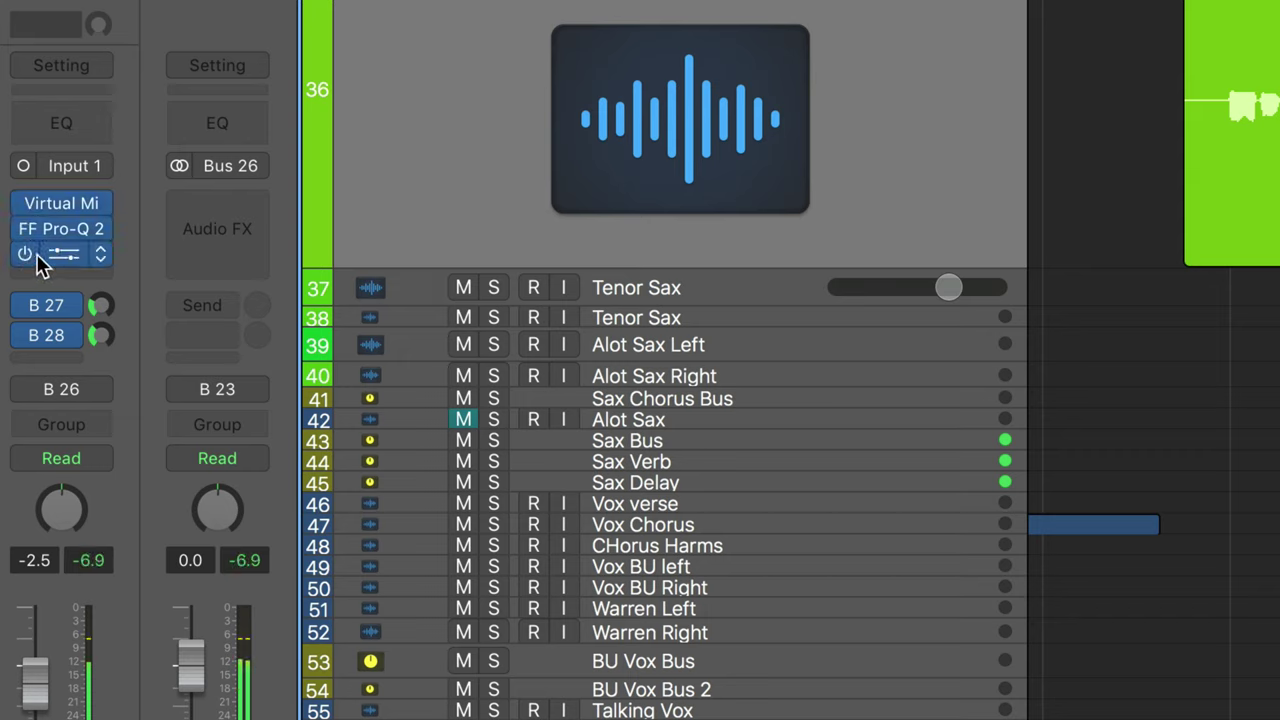